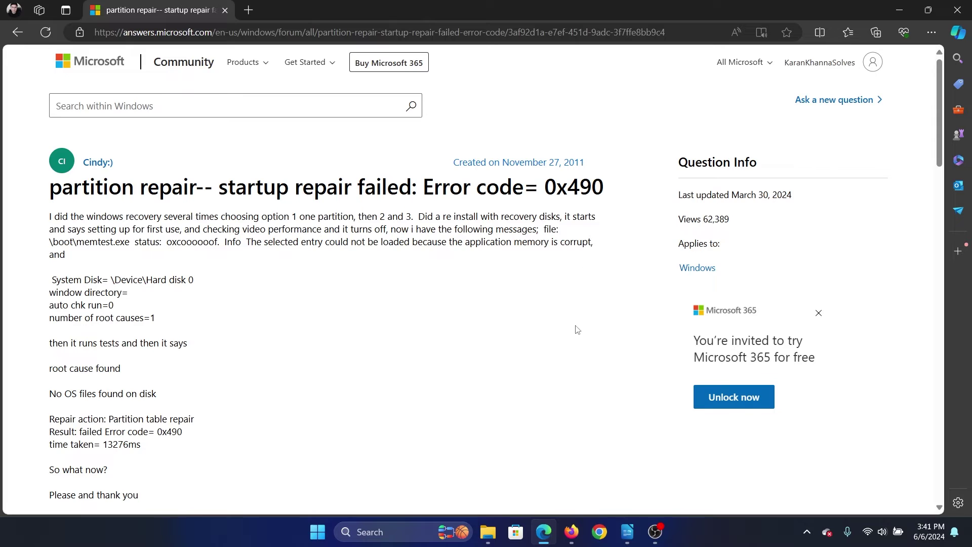
{"action": "scroll", "coordinate": [576, 331], "scroll_direction": "down", "scroll_amount": 5}
{"action": "scroll", "coordinate": [576, 333], "scroll_direction": "down", "scroll_amount": 3}
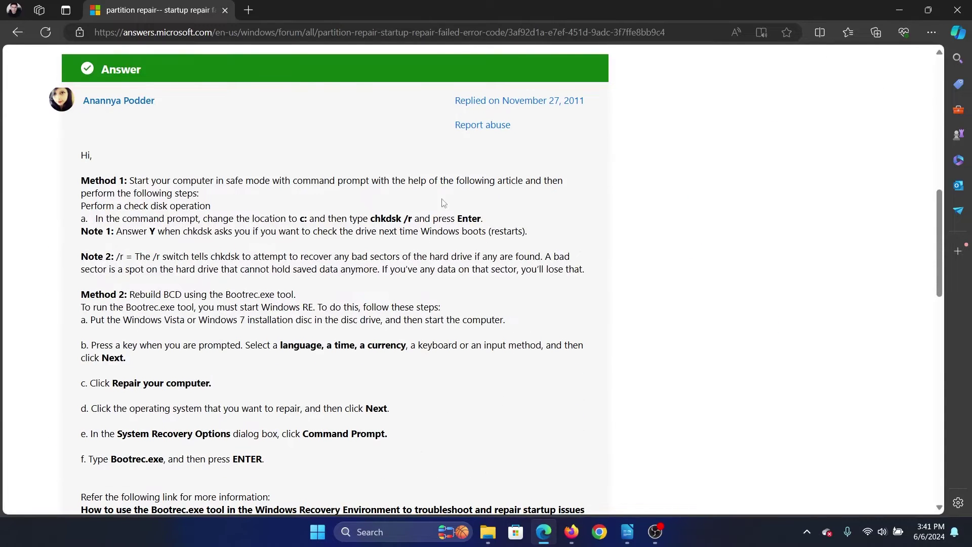
After reading the accepted answer, start a taskbar search for Command Prompt.
{"action": "left_click", "coordinate": [436, 531]}
{"action": "type", "text": "co m"}
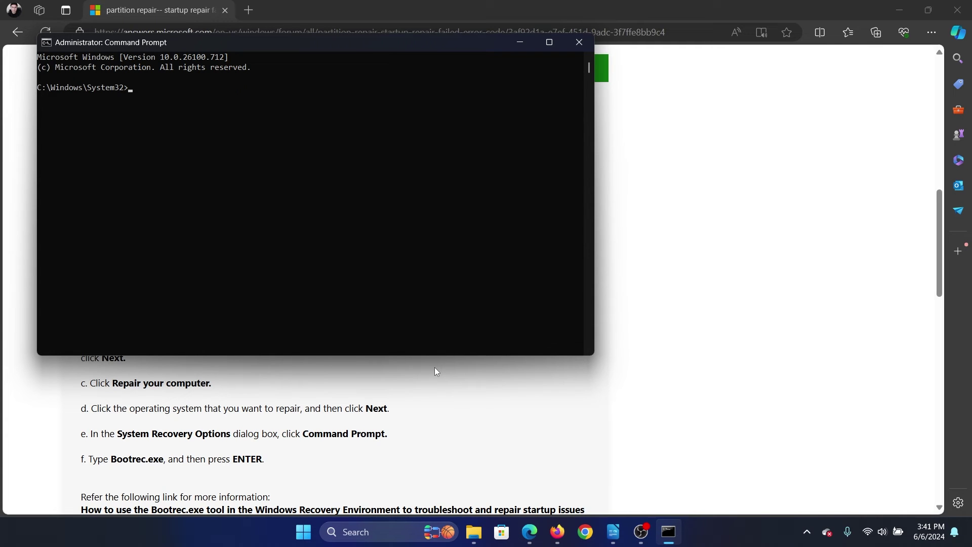
{"action": "type", "text": "chkdsk /r /"}
{"action": "type", "text": "f"}
Run chkdsk /r /f to schedule the disk check, then return to the forum page.
{"action": "key", "text": "Return"}
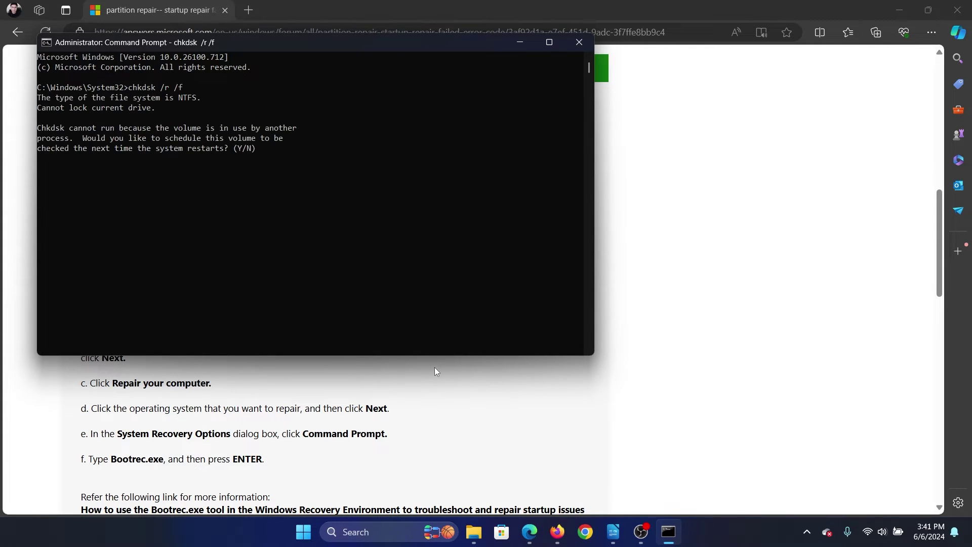
{"action": "type", "text": "Y"}
{"action": "left_click", "coordinate": [753, 337]}
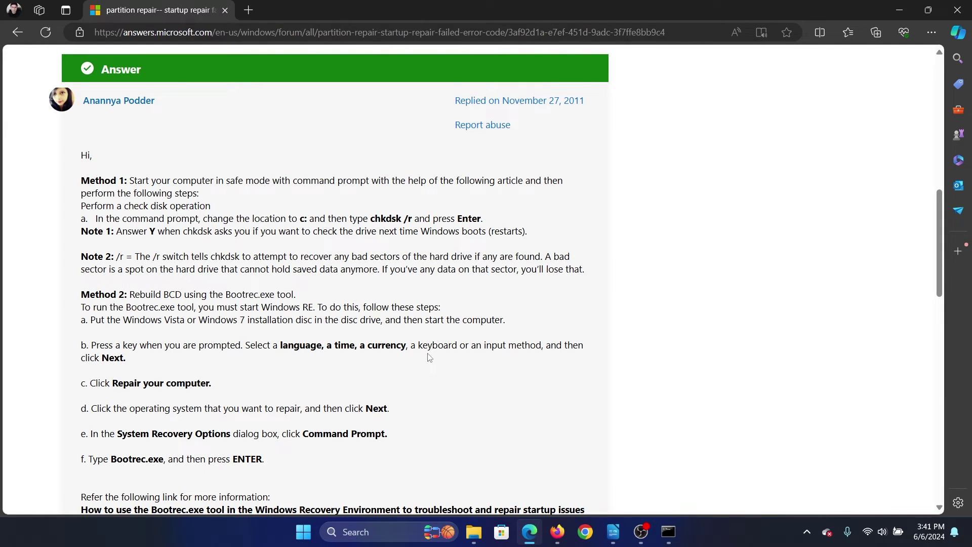
{"action": "scroll", "coordinate": [327, 458], "scroll_direction": "down", "scroll_amount": 1}
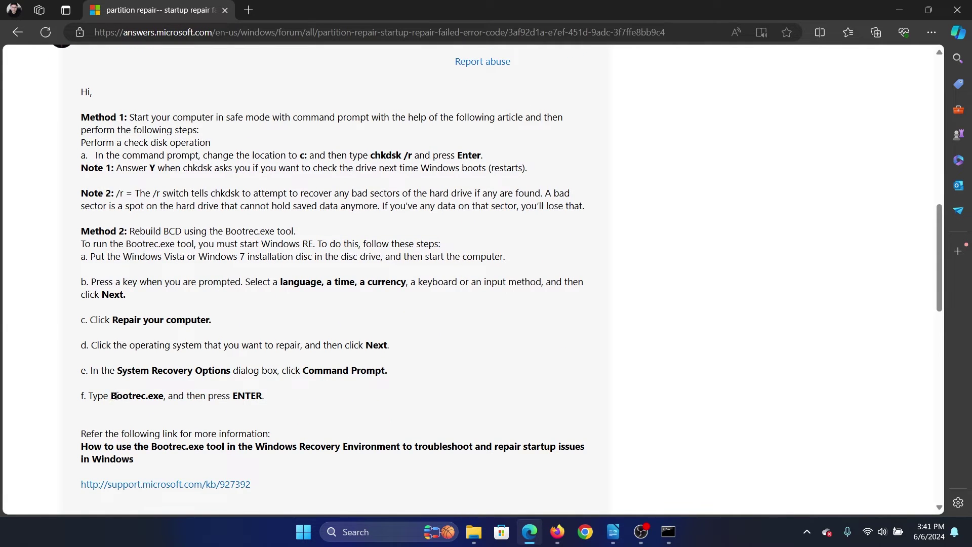
Highlight Bootrec.exe in step f and start another Command Prompt search.
{"action": "left_click_drag", "start_coordinate": [112, 395], "coordinate": [166, 397]}
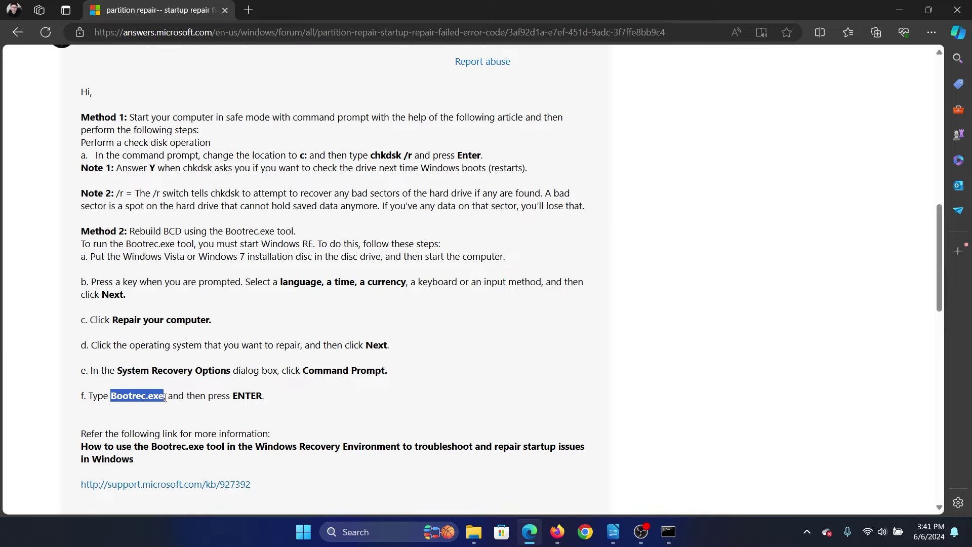
{"action": "left_click", "coordinate": [366, 532]}
{"action": "type", "text": "com"}
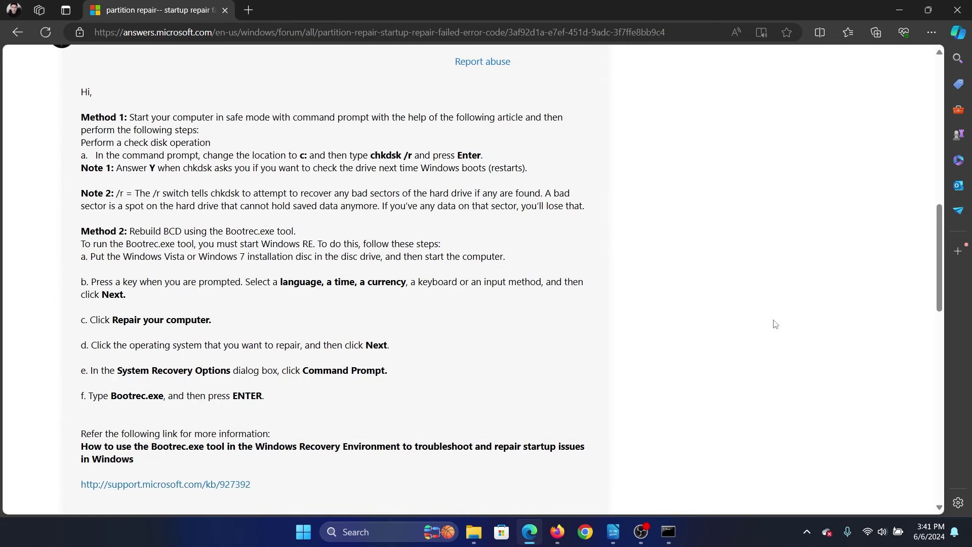
{"action": "scroll", "coordinate": [566, 382], "scroll_direction": "down", "scroll_amount": 1}
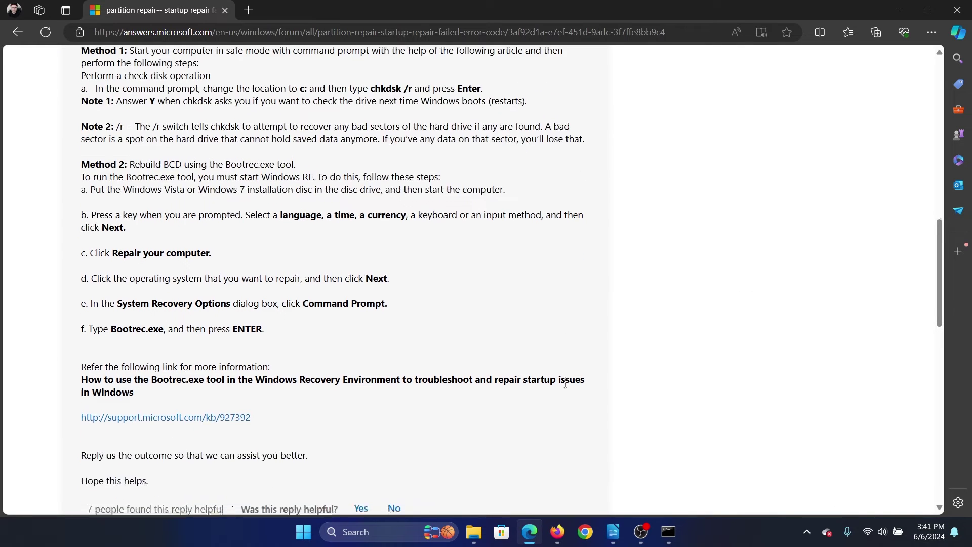
{"action": "scroll", "coordinate": [566, 381], "scroll_direction": "down", "scroll_amount": 2}
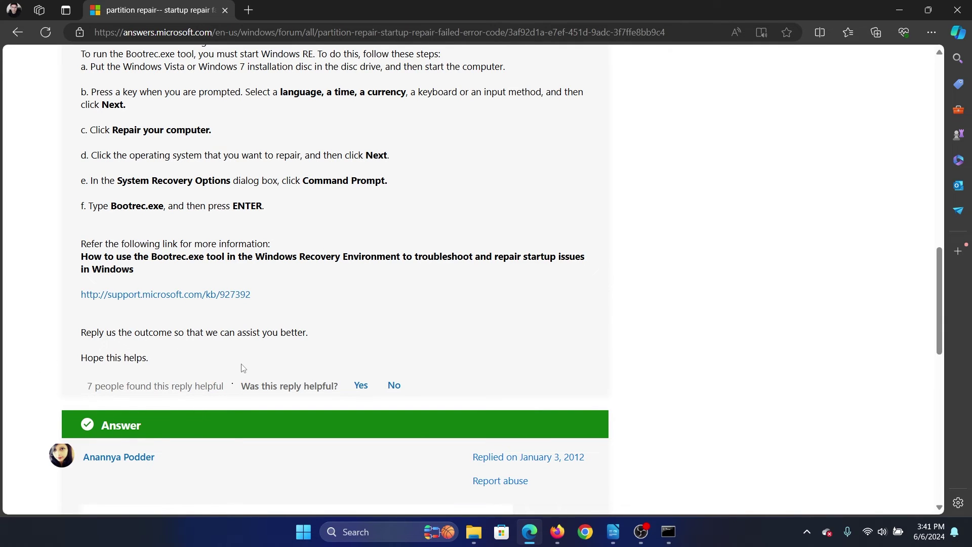
{"action": "scroll", "coordinate": [242, 368], "scroll_direction": "down", "scroll_amount": 4}
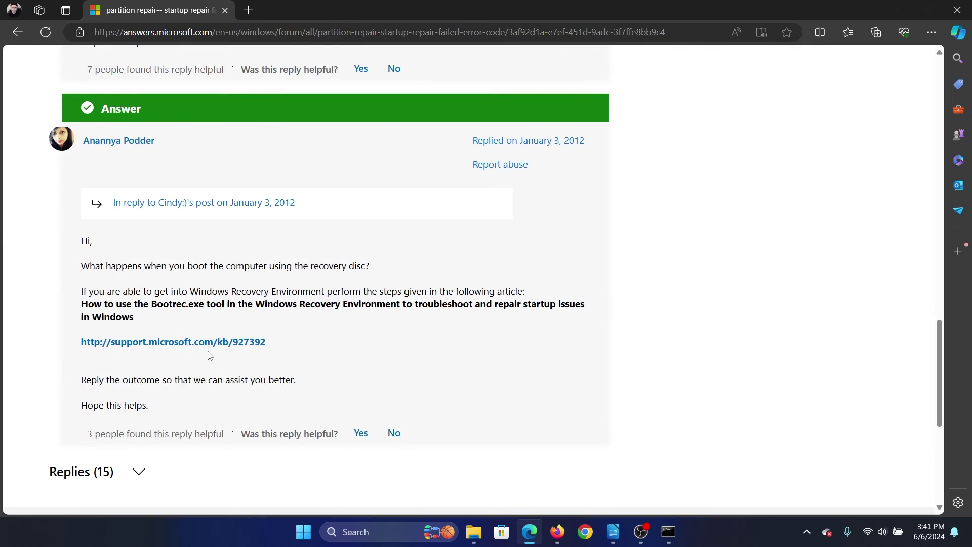
{"action": "scroll", "coordinate": [209, 354], "scroll_direction": "up", "scroll_amount": 8}
{"action": "scroll", "coordinate": [209, 355], "scroll_direction": "up", "scroll_amount": 7}
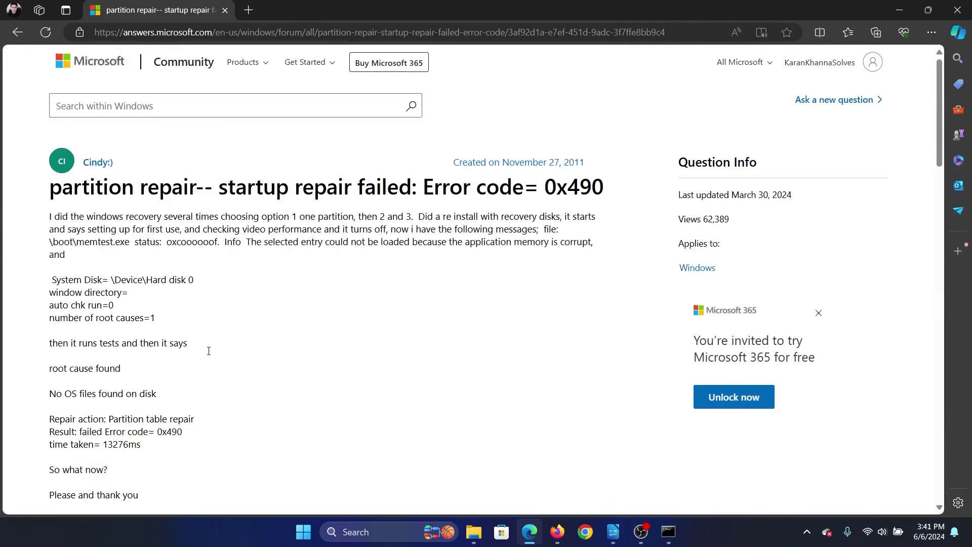